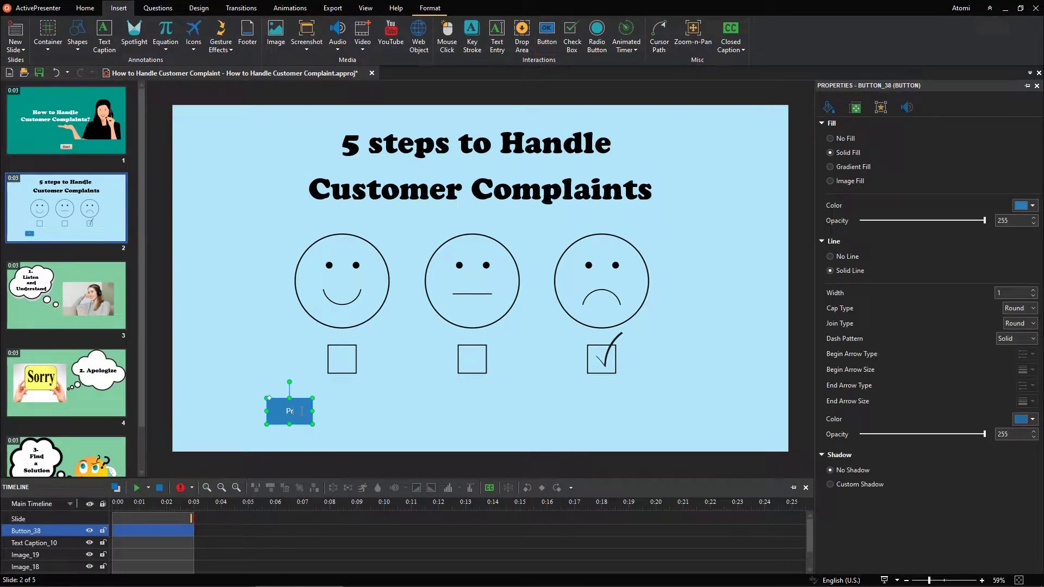
Apply the peach gradient quick style to the Prev button.
{"action": "left_click", "coordinate": [429, 7]}
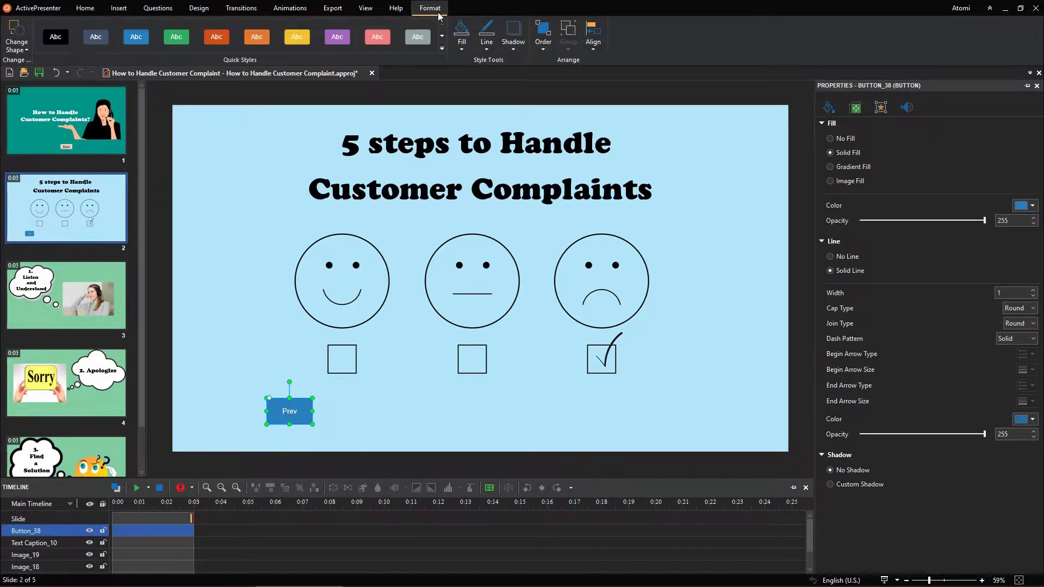
{"action": "left_click", "coordinate": [439, 43]}
{"action": "left_click", "coordinate": [219, 209]}
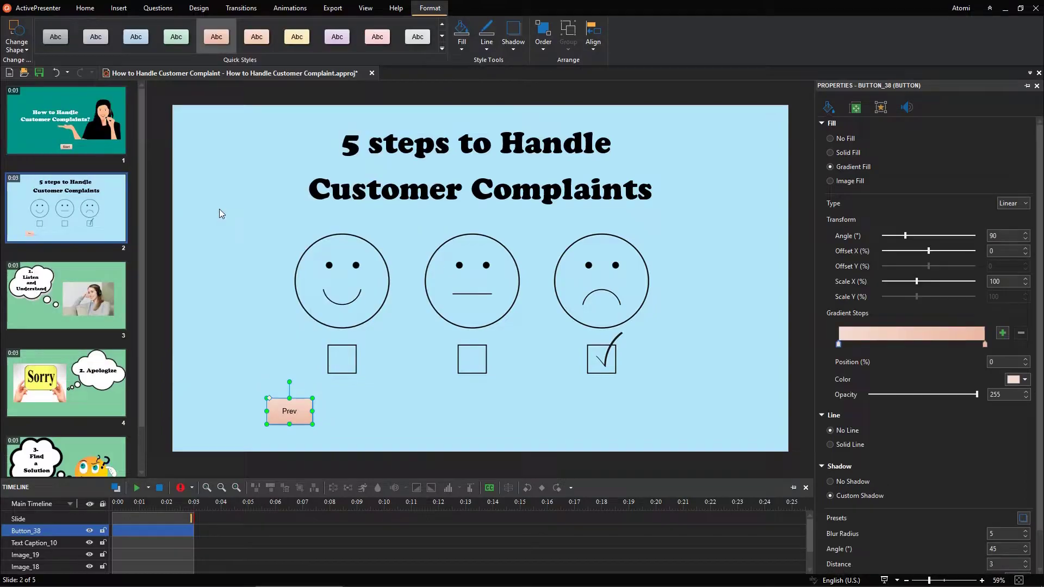
Show the Prev button's object states and preview its Hover, Pressed and Disabled states.
{"action": "left_click", "coordinate": [366, 8]}
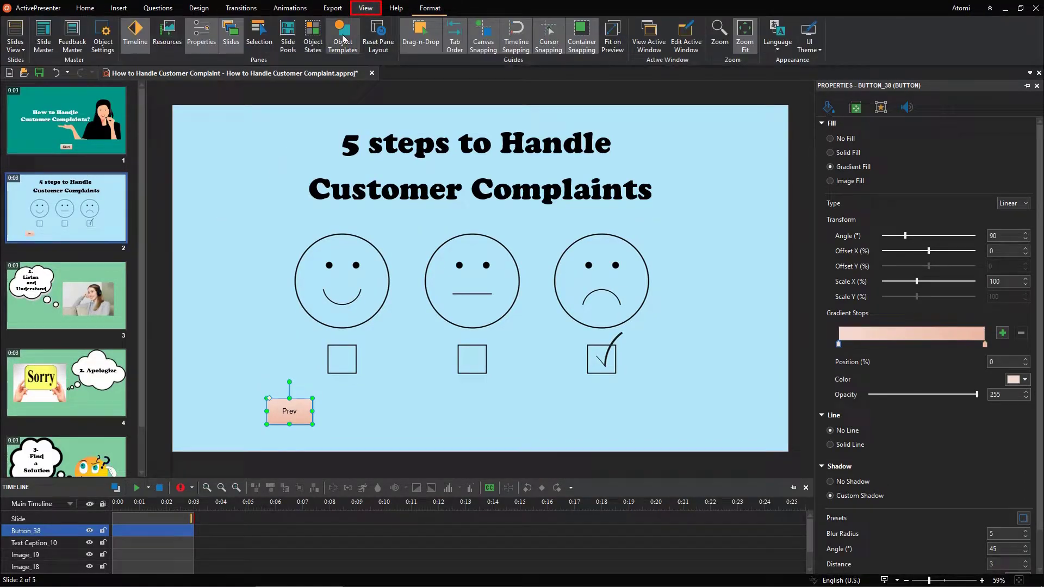
{"action": "left_click", "coordinate": [313, 45]}
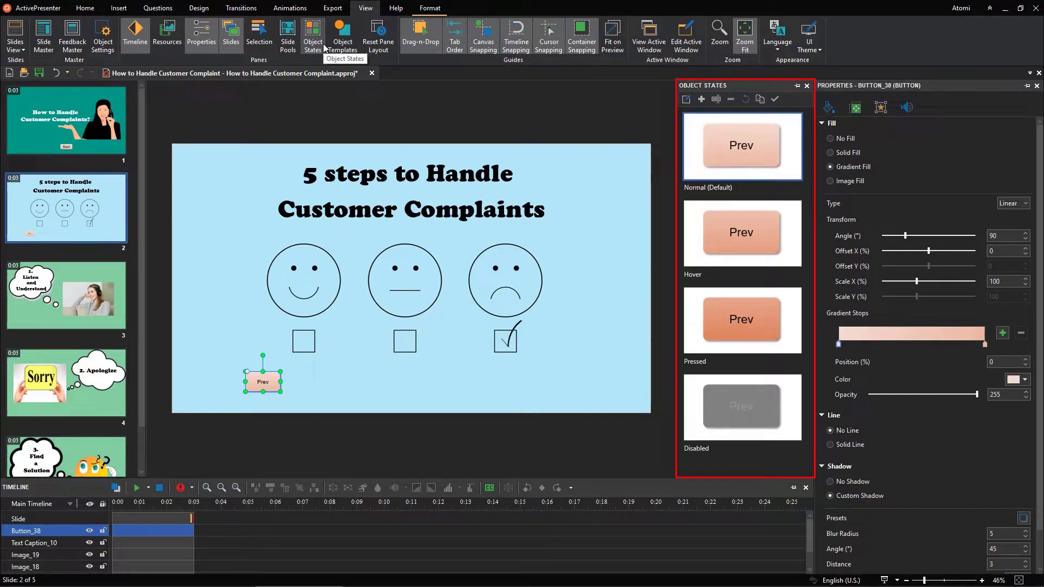
{"action": "left_click", "coordinate": [704, 251]}
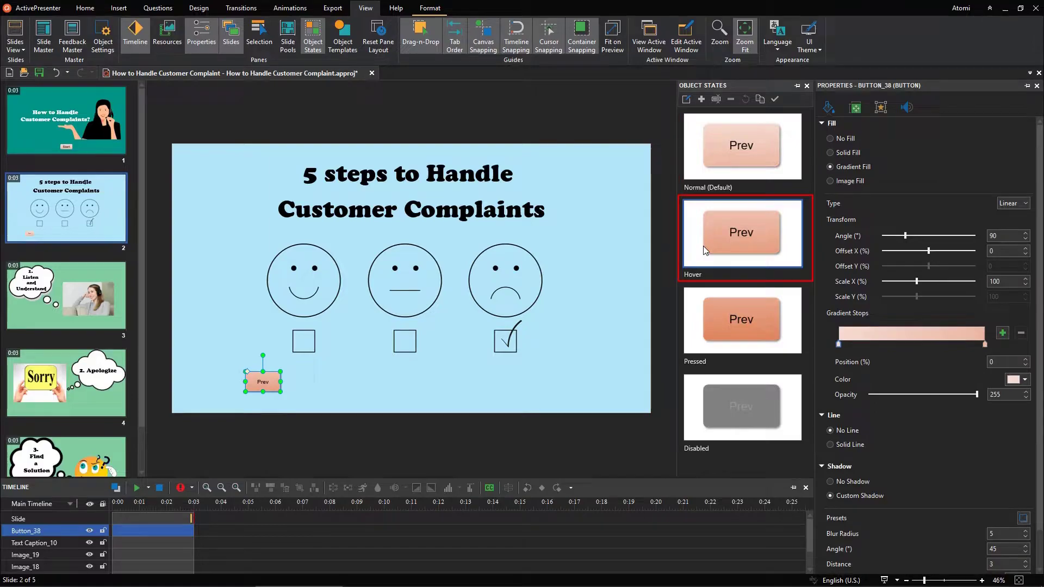
{"action": "left_click", "coordinate": [697, 316]}
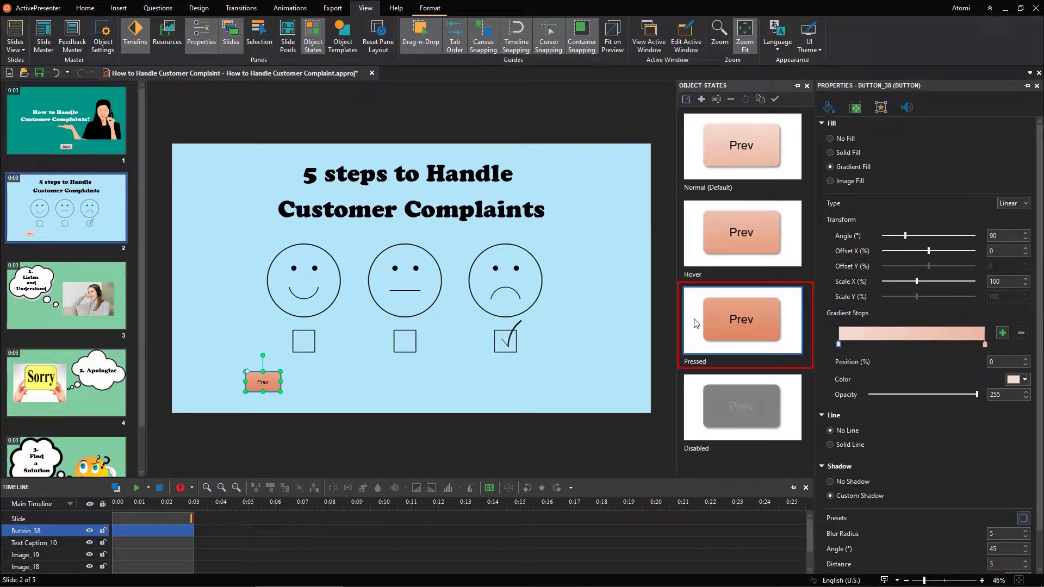
{"action": "left_click", "coordinate": [693, 399]}
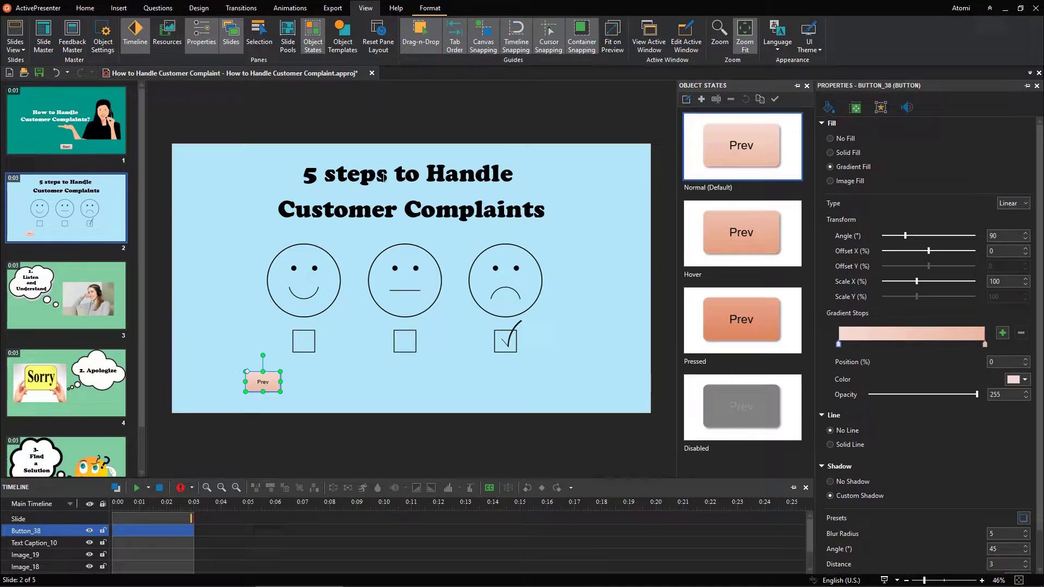
Draw a rounded rectangle near the slide's bottom-right for the Next button.
{"action": "left_click", "coordinate": [128, 10]}
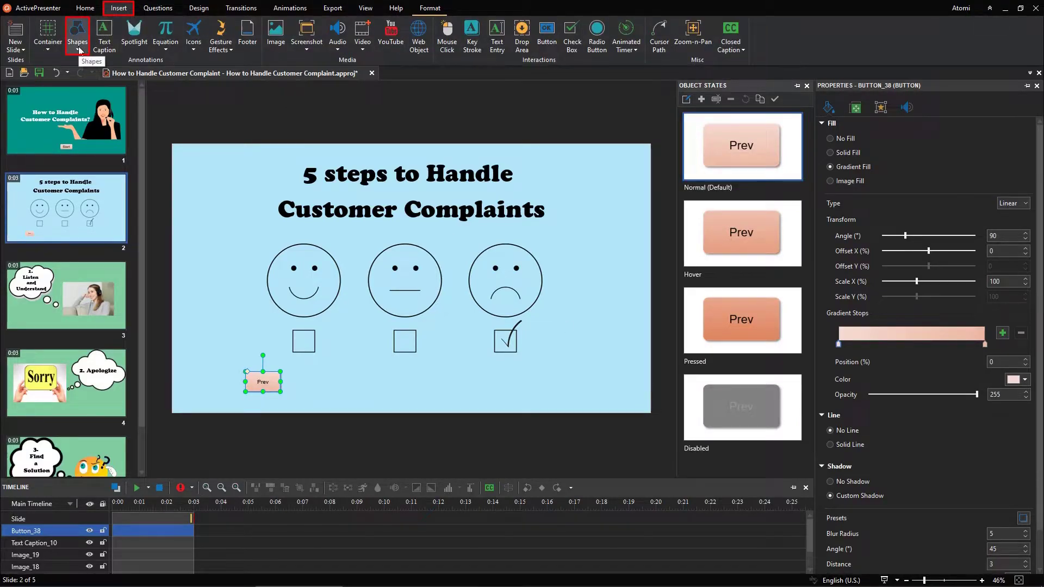
{"action": "left_click", "coordinate": [78, 38]}
{"action": "left_click", "coordinate": [88, 85]}
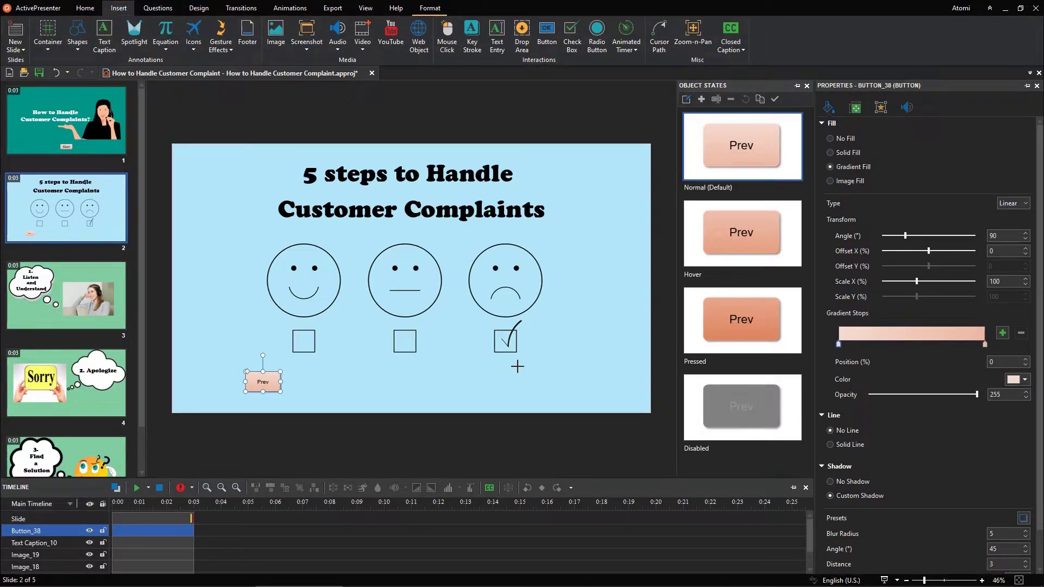
{"action": "left_click_drag", "start_coordinate": [519, 367], "coordinate": [557, 389]}
{"action": "type", "text": "Next"}
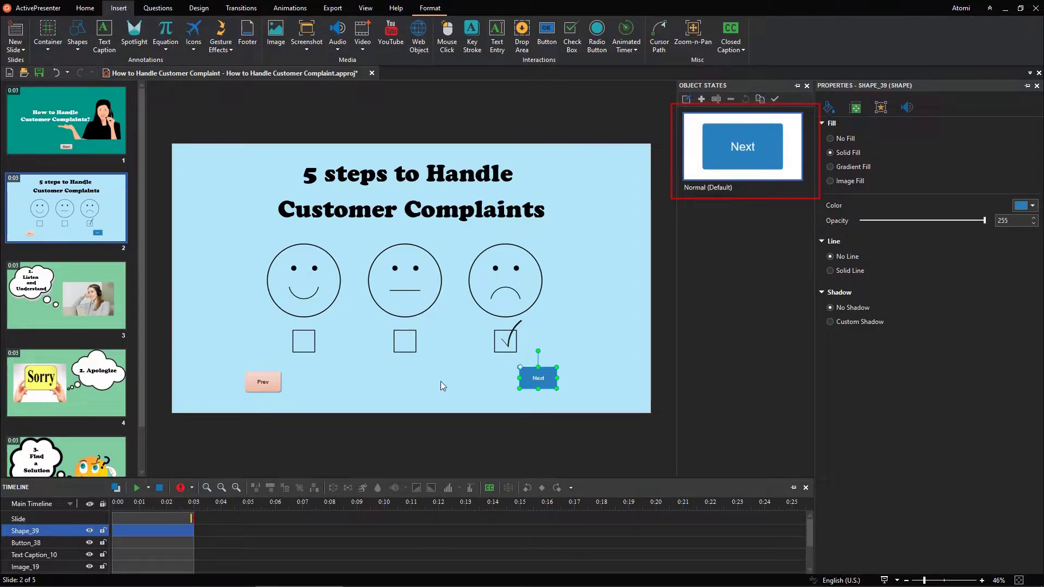
Make the Next shape the same size as the Prev button, then reselect Next alone.
{"action": "left_click", "coordinate": [259, 381], "text": "ctrl"}
{"action": "left_click", "coordinate": [434, 10]}
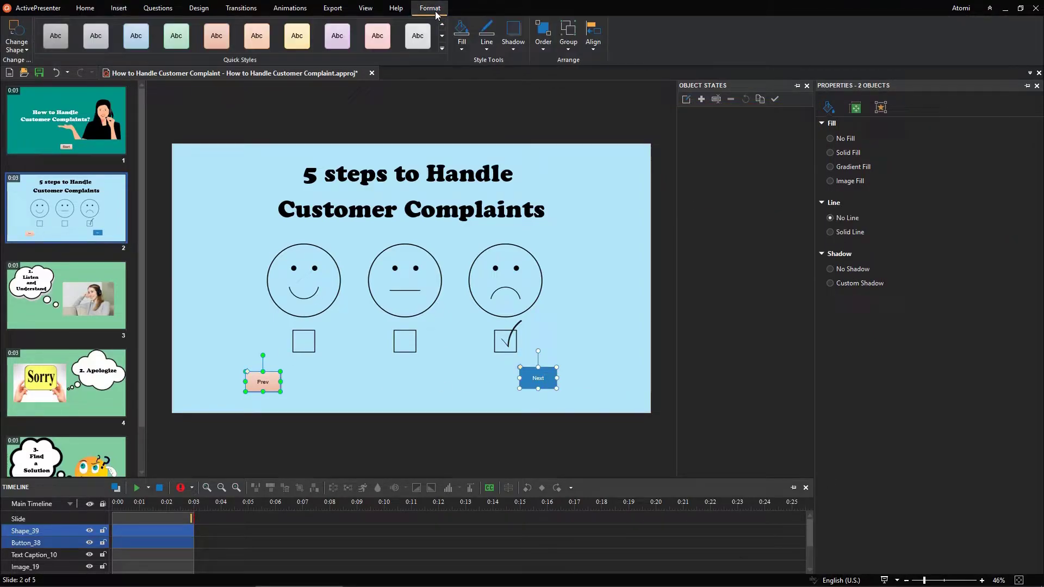
{"action": "left_click", "coordinate": [593, 40]}
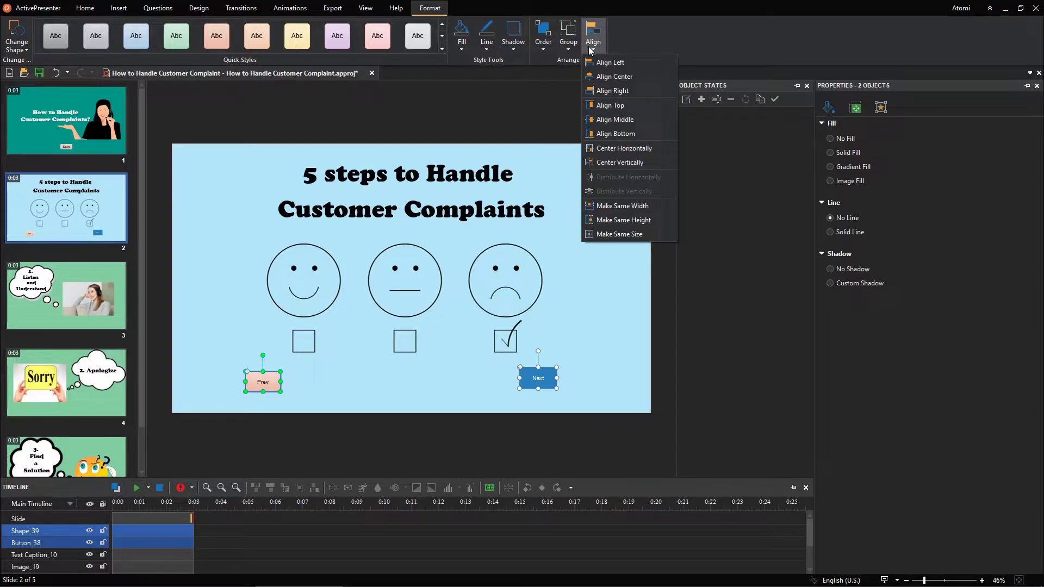
{"action": "left_click", "coordinate": [656, 231]}
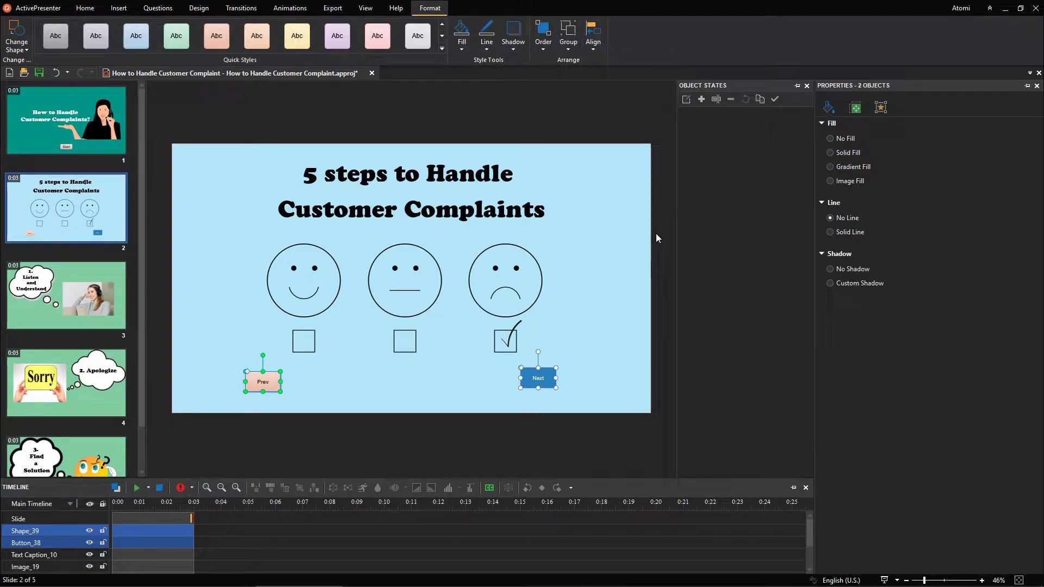
{"action": "left_click", "coordinate": [551, 377]}
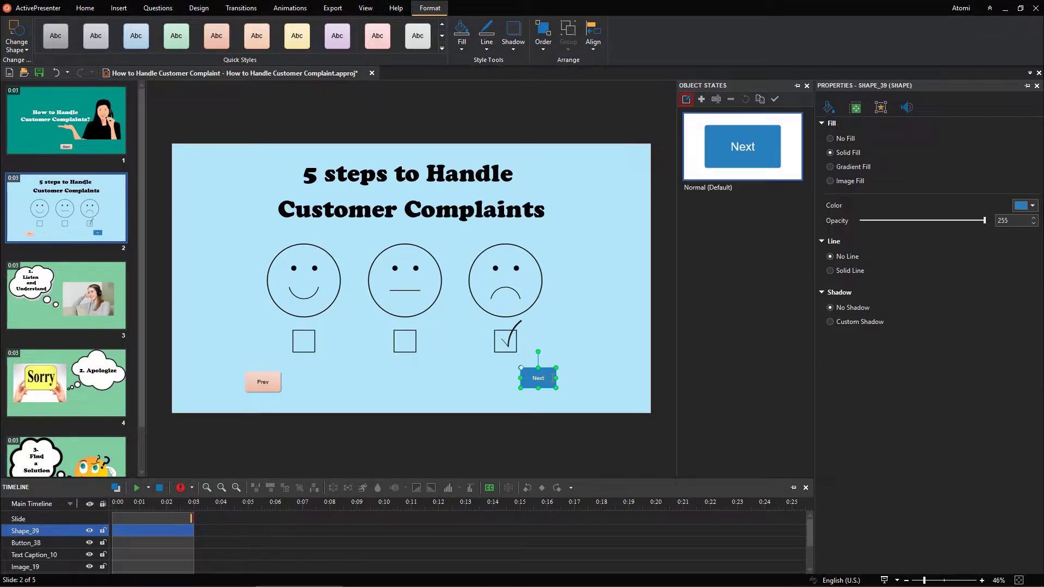
Enter state editing for the Next shape and apply the light peach gradient quick style.
{"action": "left_click", "coordinate": [686, 100]}
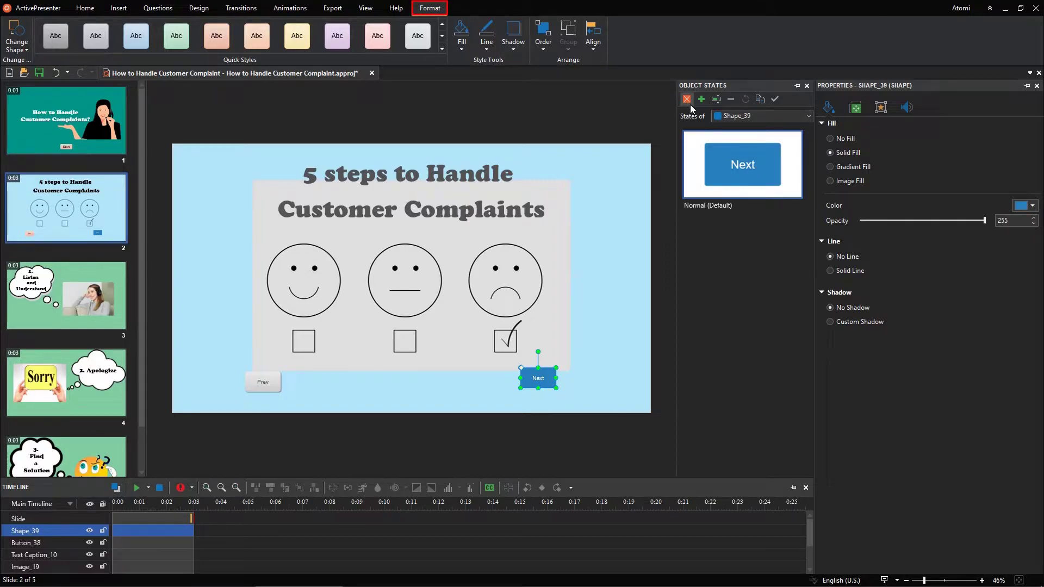
{"action": "left_click", "coordinate": [441, 49]}
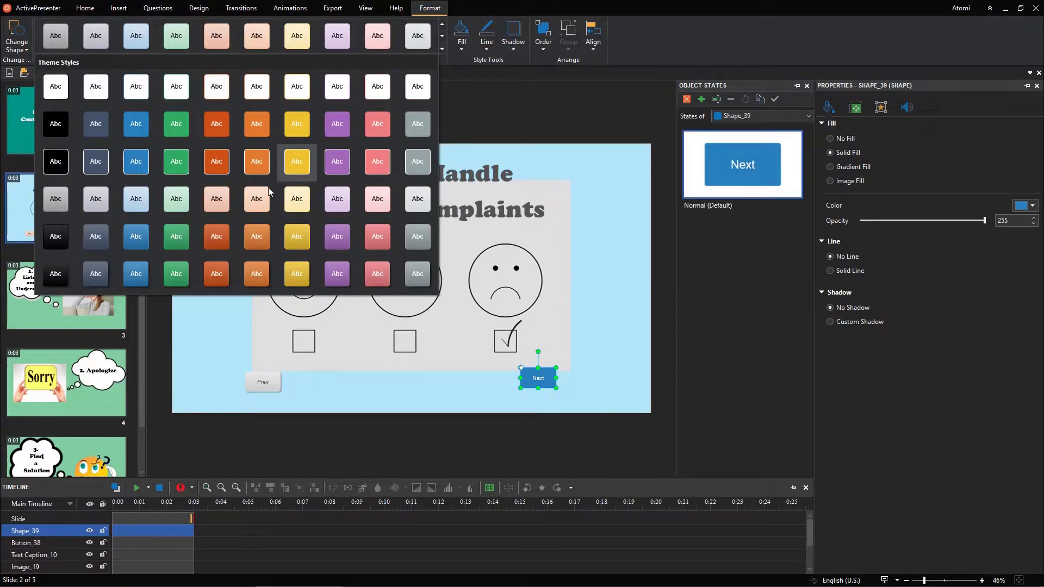
{"action": "left_click", "coordinate": [232, 204]}
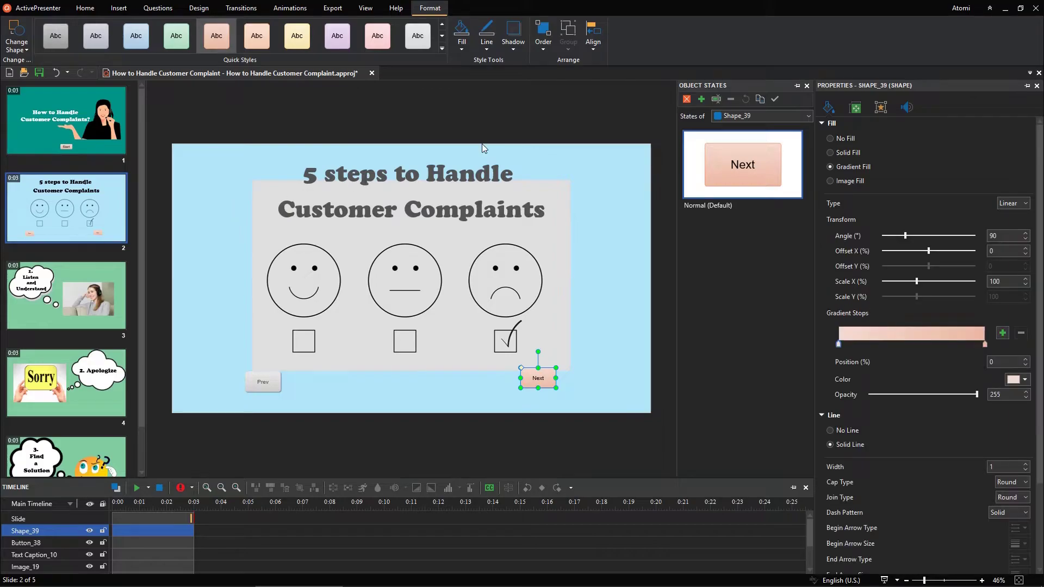
Add a Hover state to the Next shape.
{"action": "left_click", "coordinate": [700, 99]}
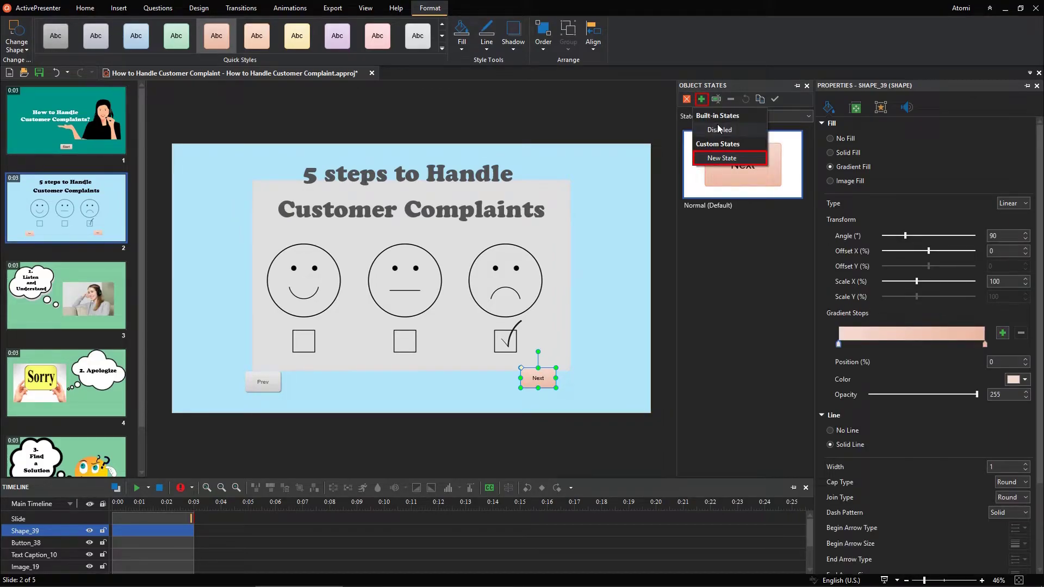
{"action": "left_click", "coordinate": [721, 159]}
{"action": "type", "text": "Hover"}
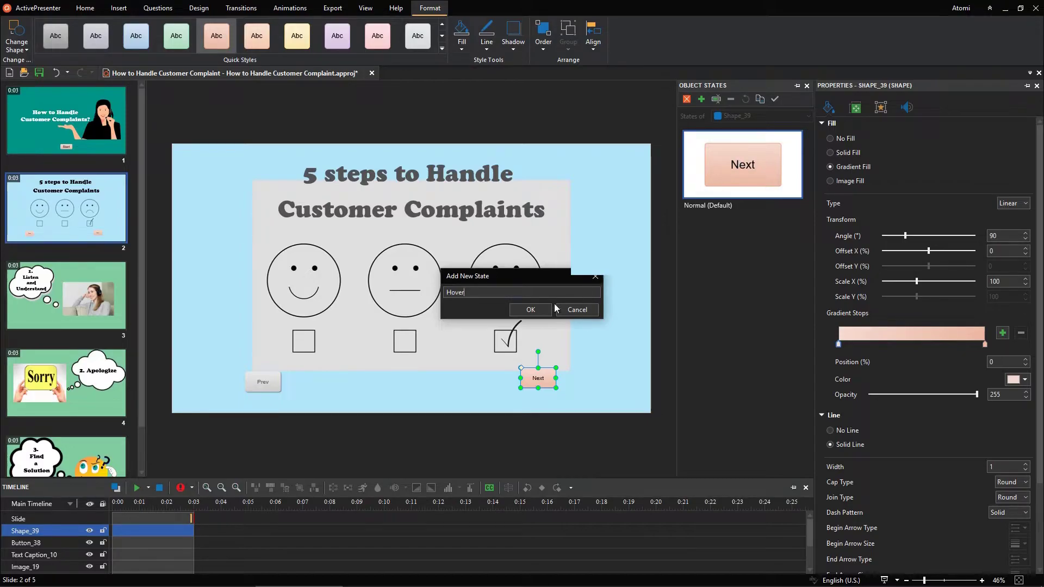
{"action": "left_click", "coordinate": [536, 313]}
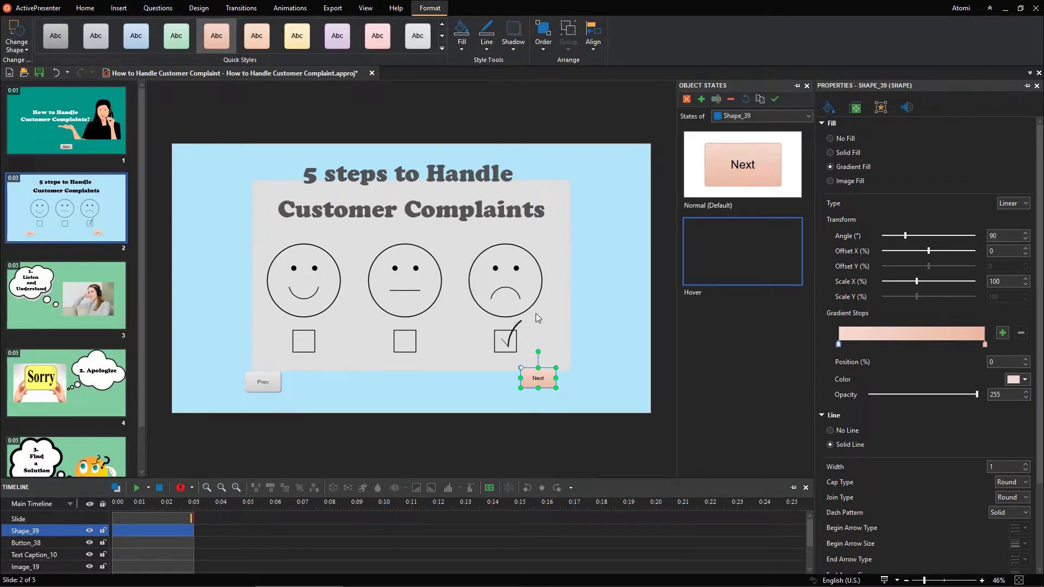
Style the Hover state orange, return to Normal, and nudge Next right into alignment.
{"action": "left_click", "coordinate": [442, 50]}
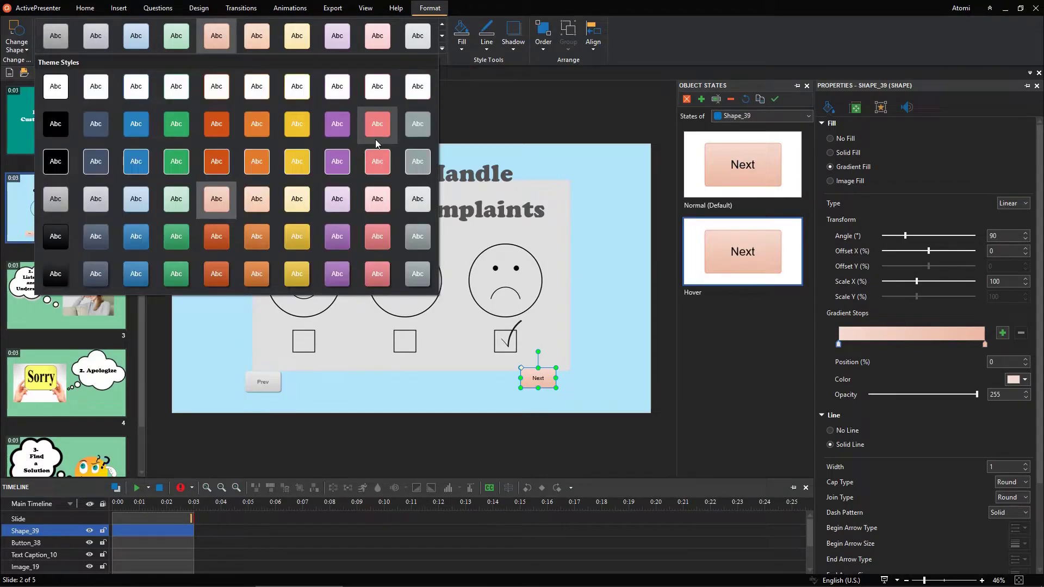
{"action": "left_click", "coordinate": [216, 274]}
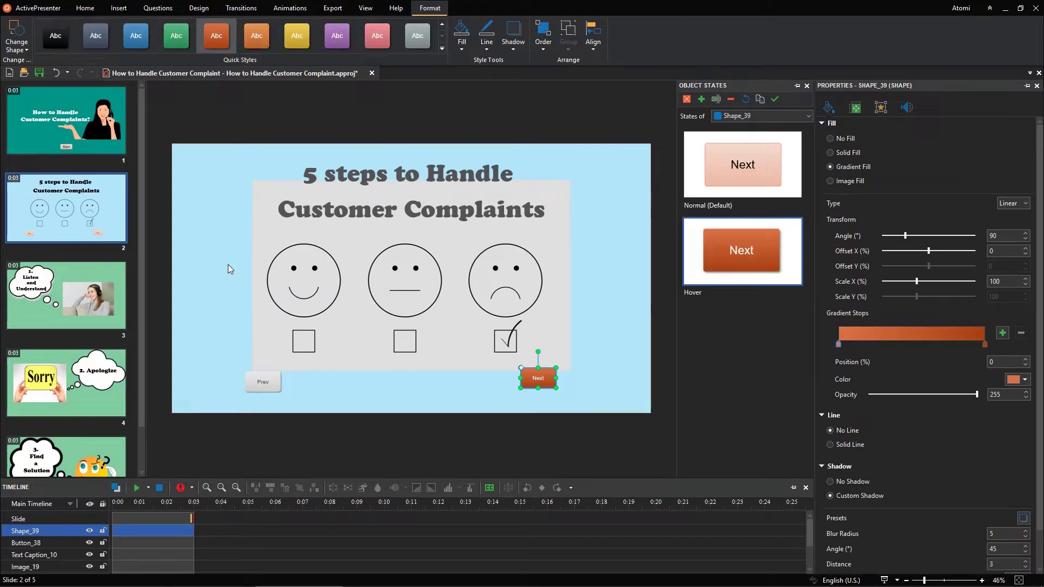
{"action": "left_click", "coordinate": [683, 102]}
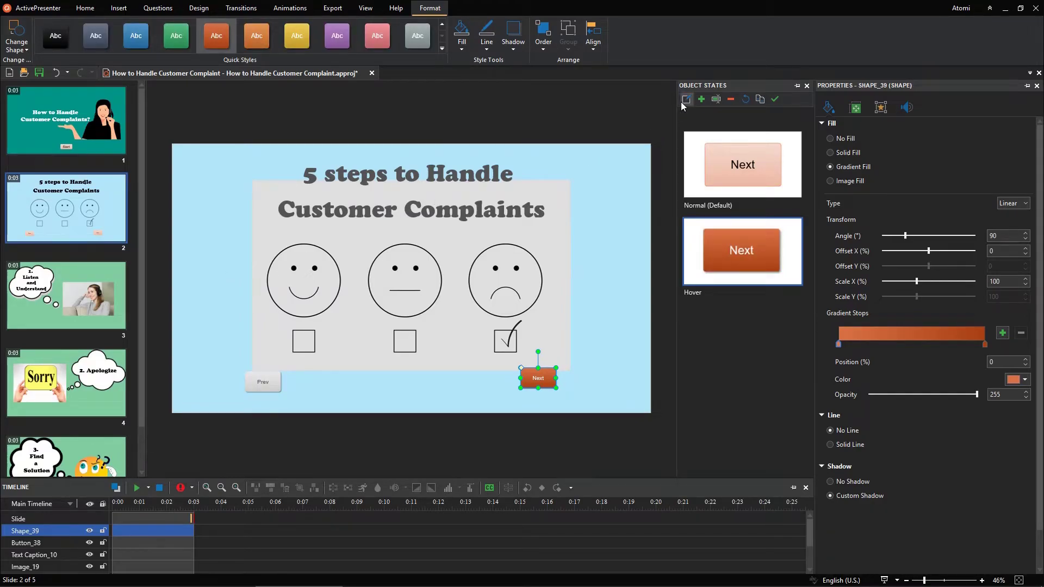
{"action": "left_click_drag", "start_coordinate": [548, 367], "coordinate": [567, 371]}
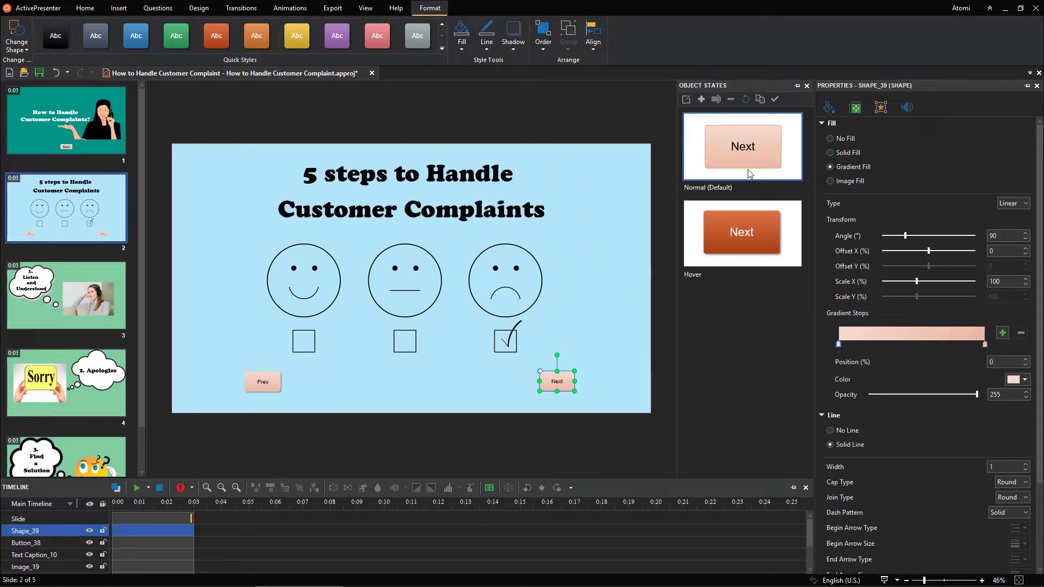
Close Object States and add an On Rollover event to Shape_39.
{"action": "left_click", "coordinate": [806, 86]}
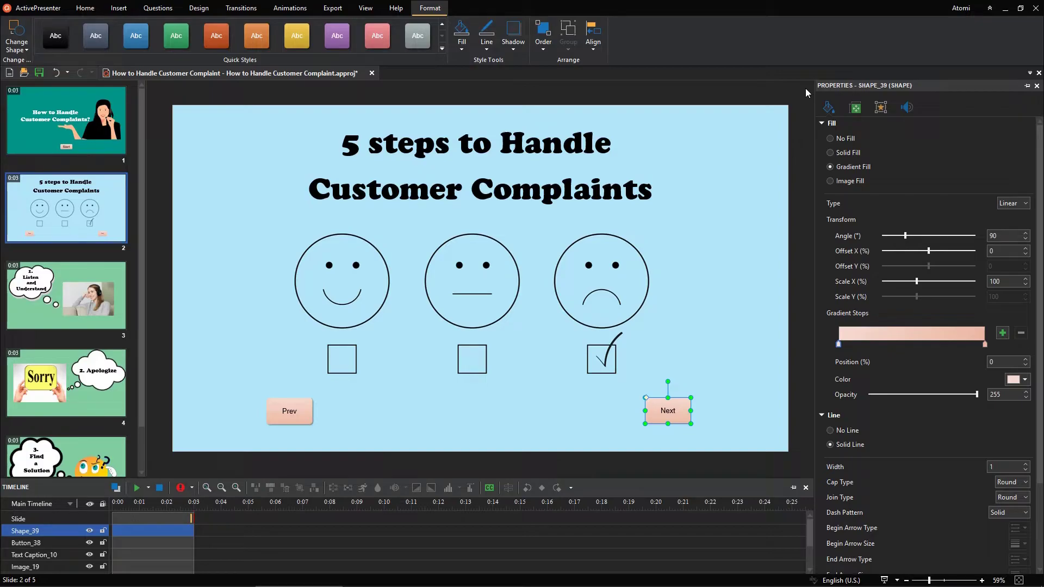
{"action": "left_click", "coordinate": [880, 108]}
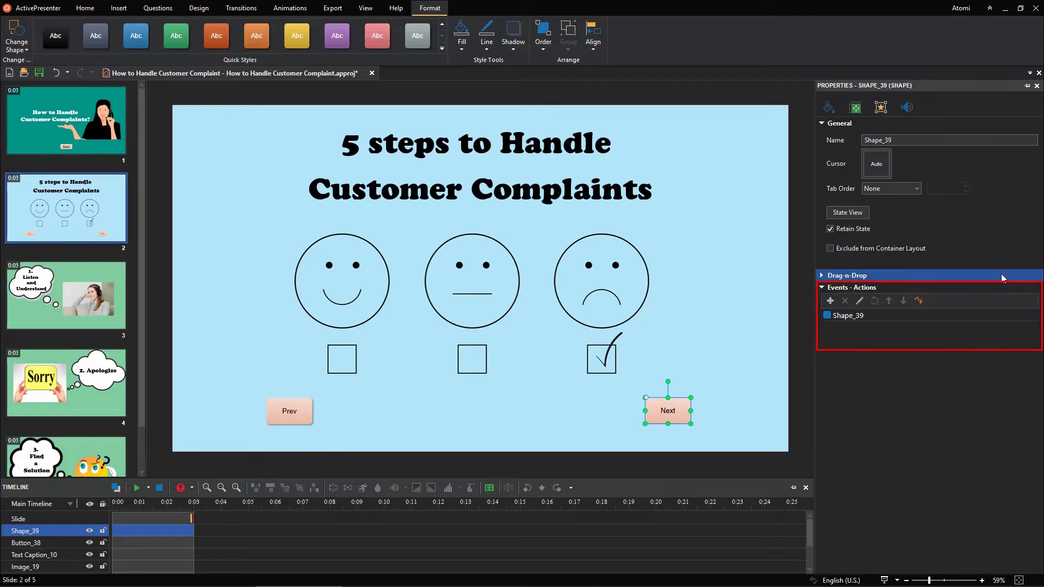
{"action": "left_click", "coordinate": [1028, 315]}
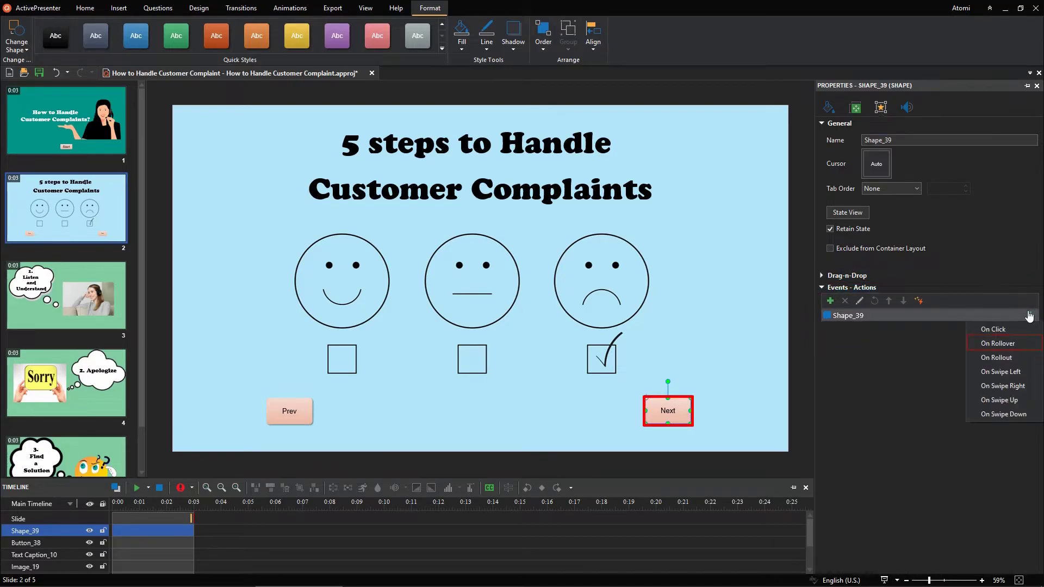
{"action": "left_click", "coordinate": [1027, 342]}
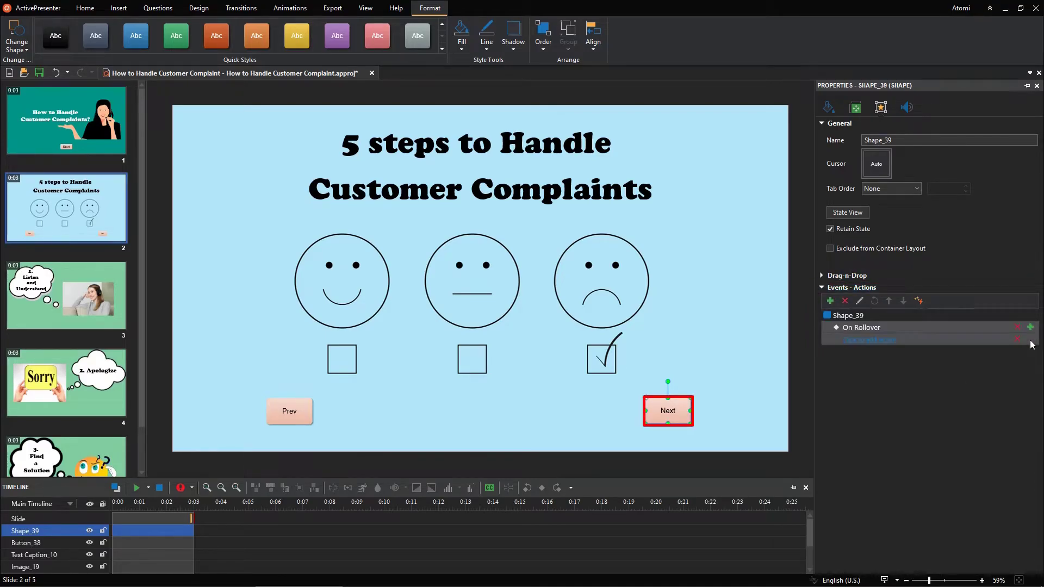
Give On Rollover a Change Object State action setting Shape_39 to Hover.
{"action": "left_click", "coordinate": [886, 342]}
{"action": "left_click", "coordinate": [835, 356]}
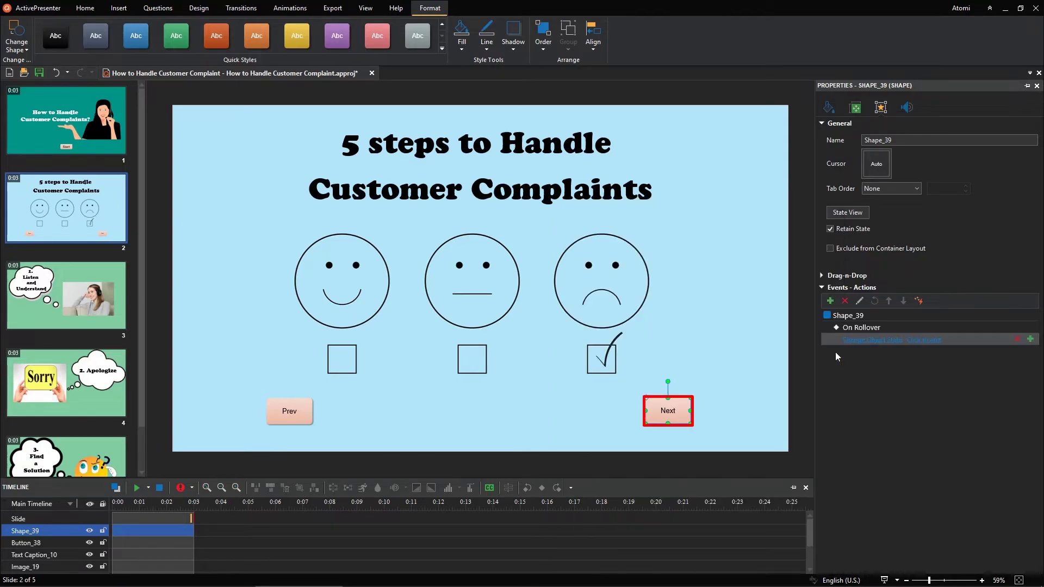
{"action": "left_click", "coordinate": [933, 343]}
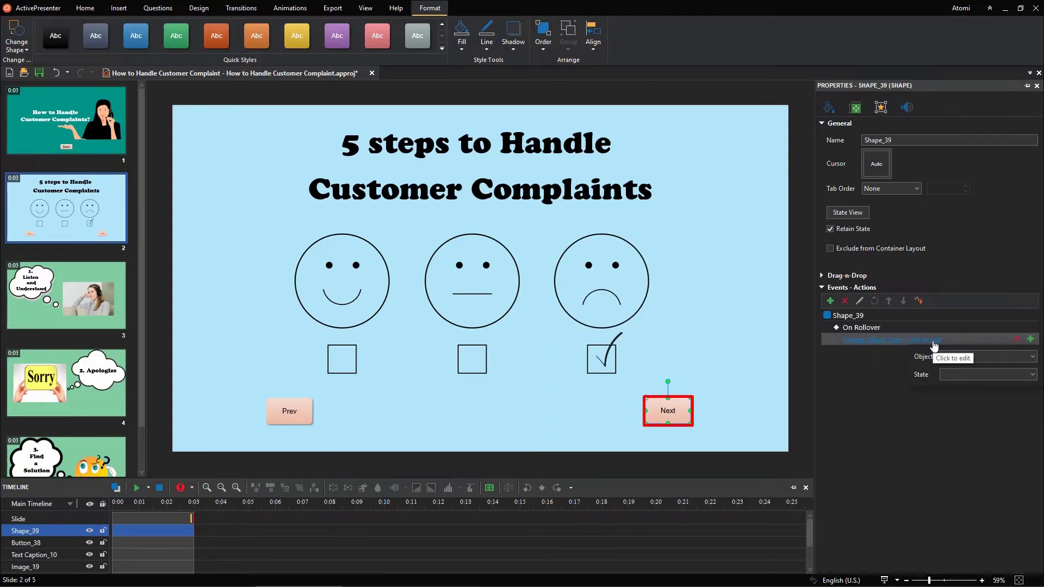
{"action": "left_click", "coordinate": [1016, 356]}
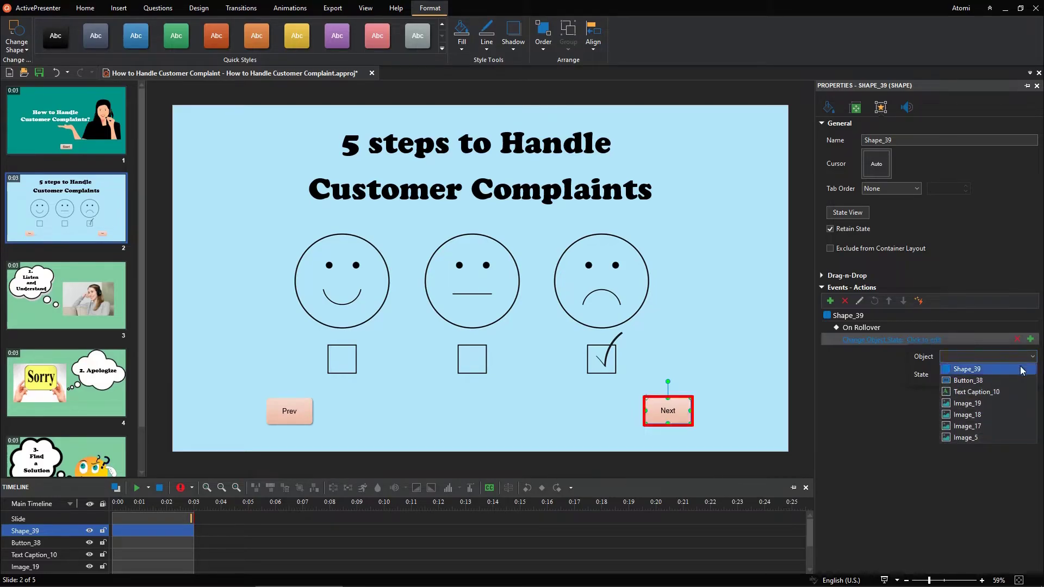
{"action": "left_click", "coordinate": [1020, 370]}
{"action": "left_click", "coordinate": [1026, 375]}
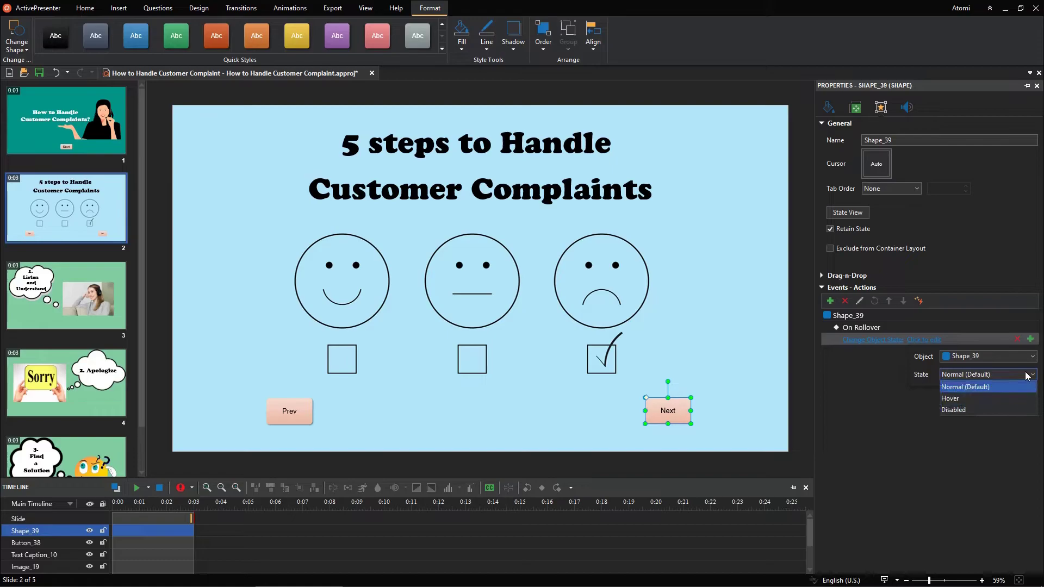
{"action": "left_click", "coordinate": [1027, 399]}
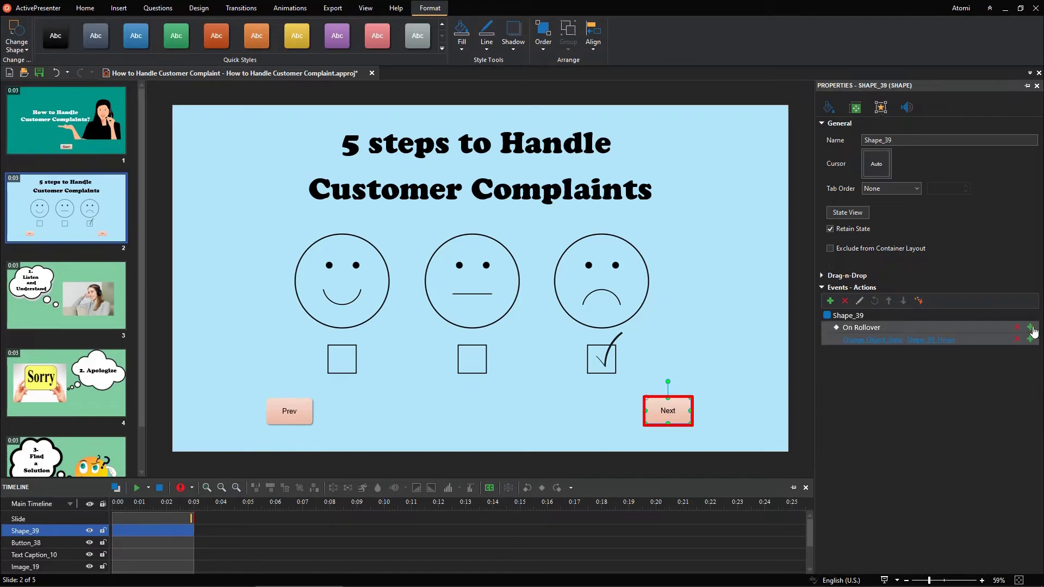
Add an On Rollout event with a Change Object State action to Shape_39.
{"action": "left_click", "coordinate": [1030, 319]}
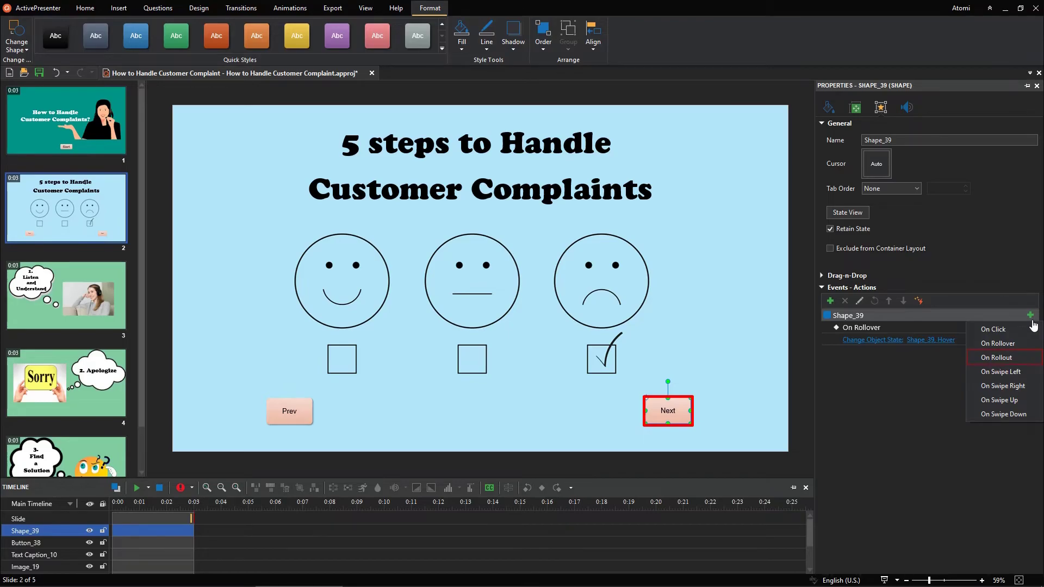
{"action": "left_click", "coordinate": [1032, 358]}
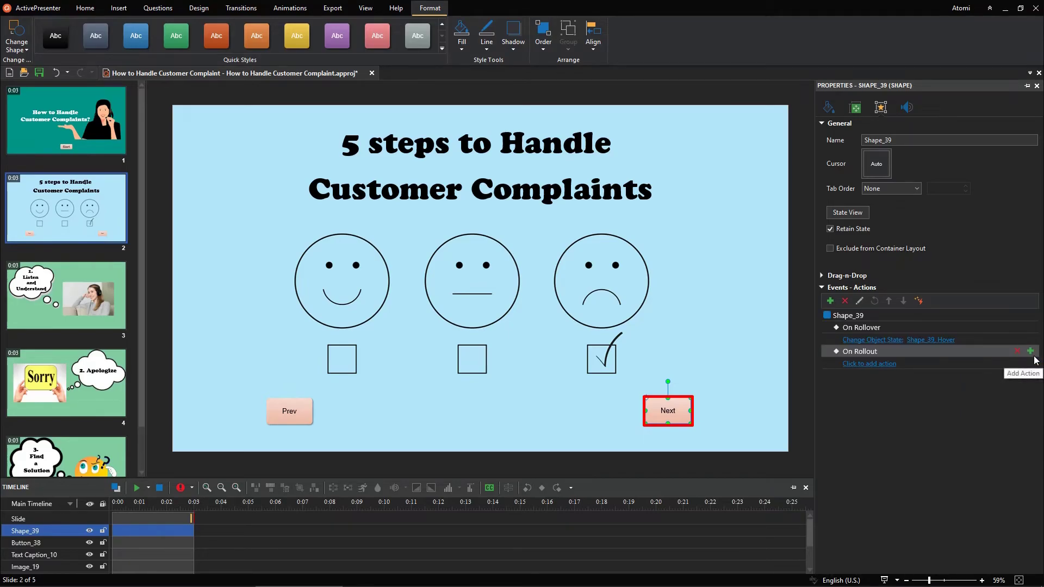
{"action": "left_click", "coordinate": [890, 366]}
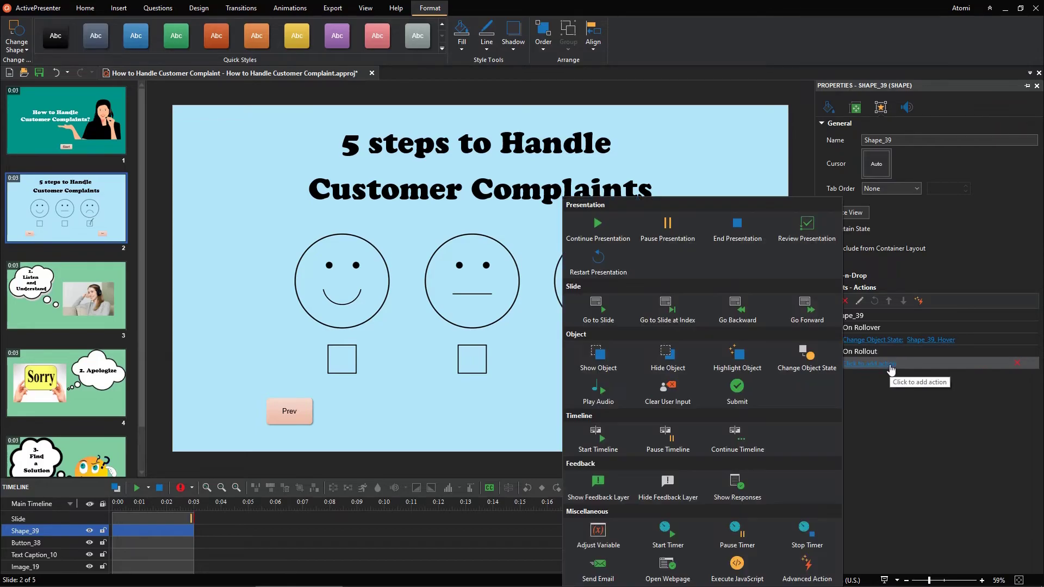
{"action": "left_click", "coordinate": [839, 371]}
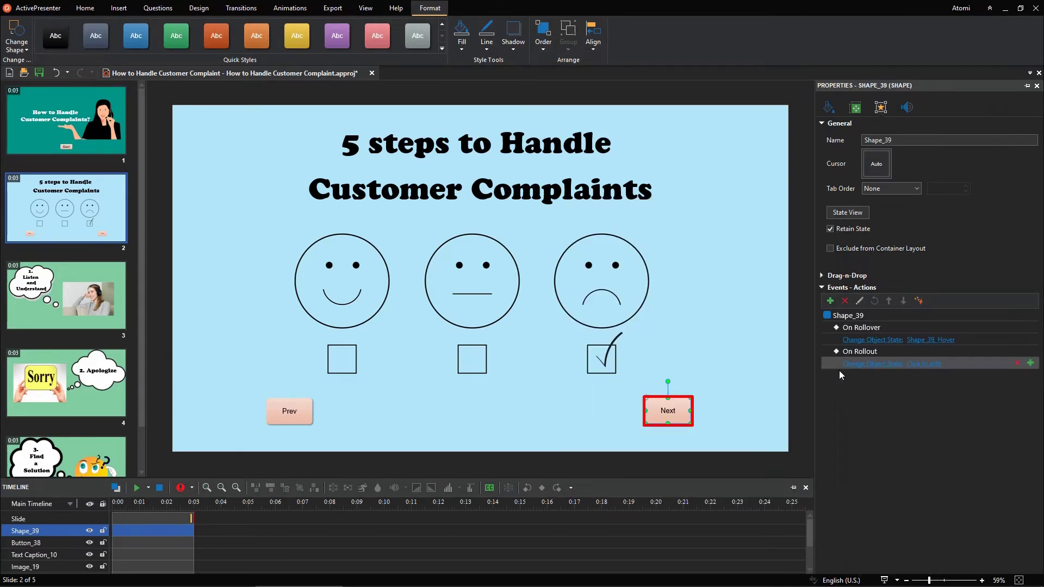
Set the rollout action's target to Shape_39 in Normal (Default) state and finish.
{"action": "left_click", "coordinate": [925, 367]}
{"action": "left_click", "coordinate": [1022, 381]}
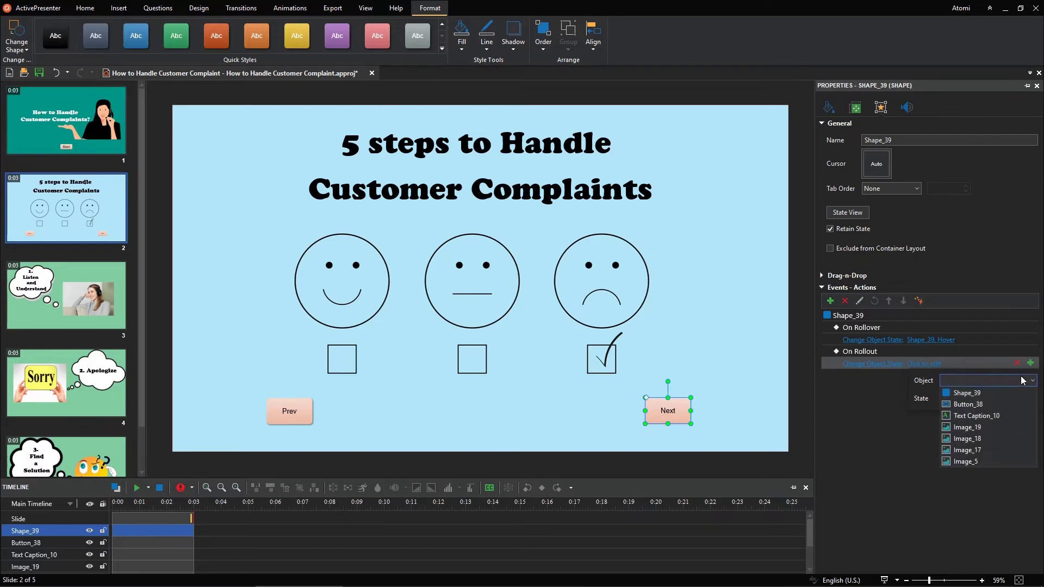
{"action": "left_click", "coordinate": [1027, 392]}
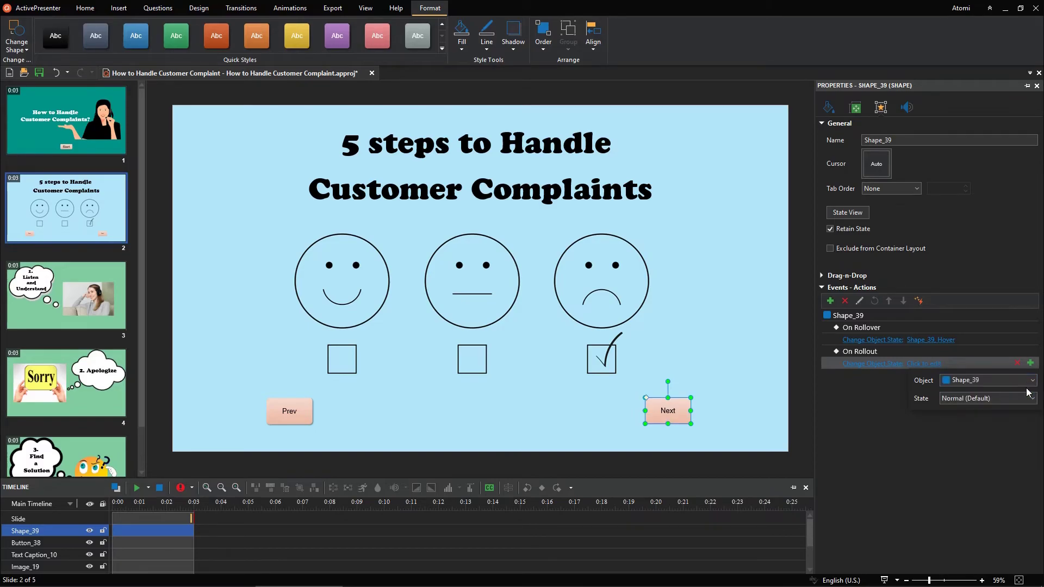
{"action": "left_click", "coordinate": [1030, 400]}
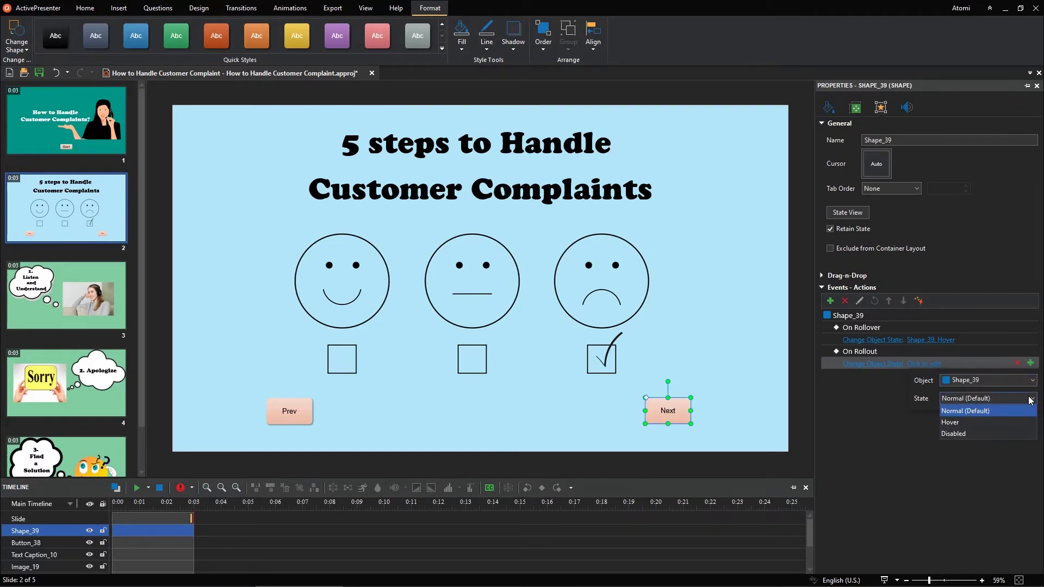
{"action": "left_click", "coordinate": [1028, 412]}
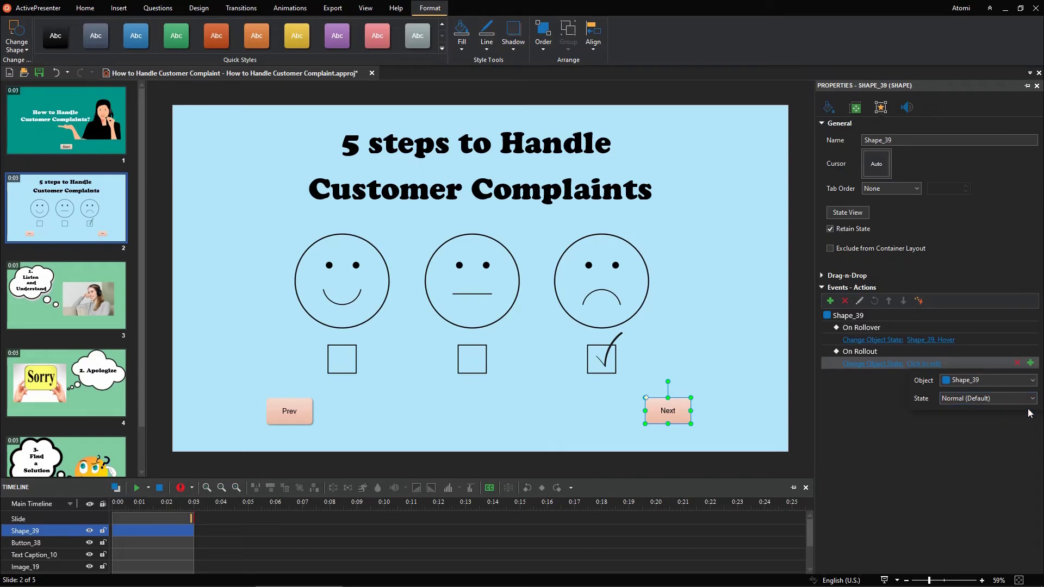
{"action": "left_click", "coordinate": [1028, 421]}
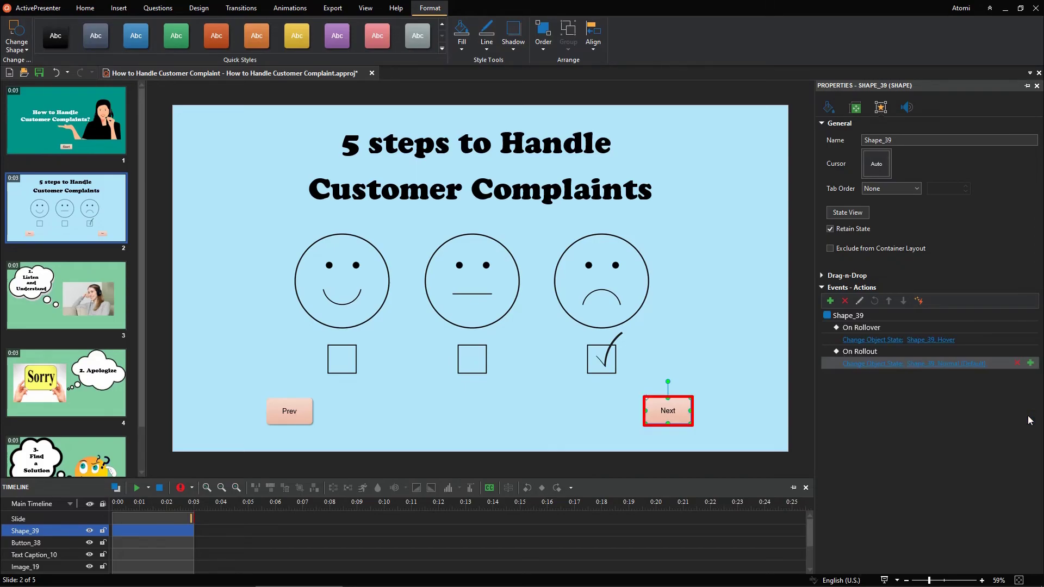